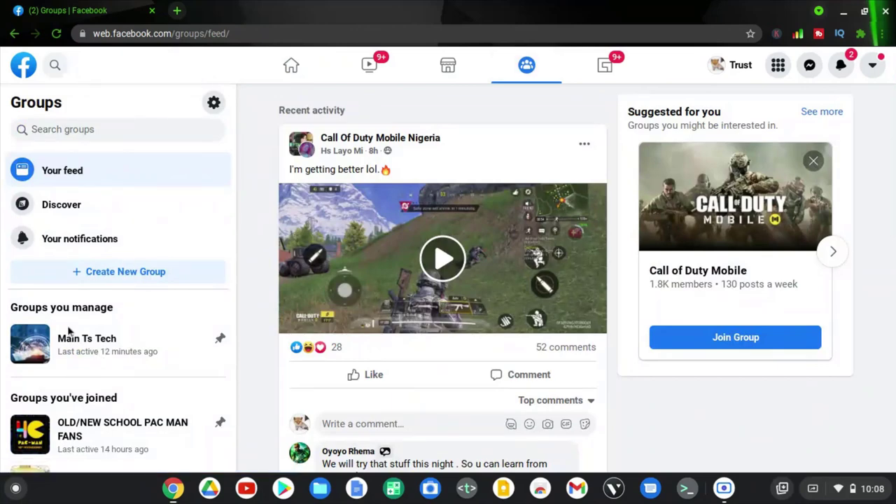
- Open the Main Ts Tech group listed under Groups you manage
{"action": "left_click", "coordinate": [87, 340]}
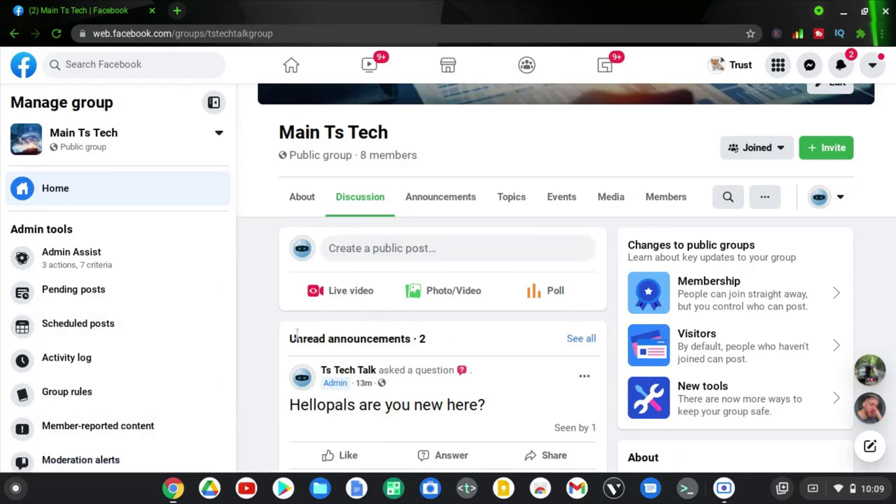
- Highlight the Unread announcements heading showing 2 unread announcements
{"action": "left_click_drag", "start_coordinate": [291, 338], "coordinate": [413, 342]}
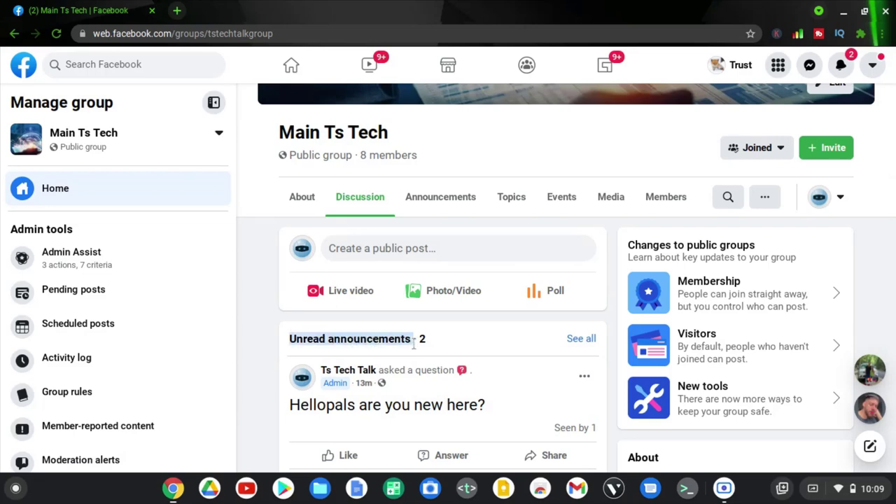
{"action": "left_click", "coordinate": [438, 200]}
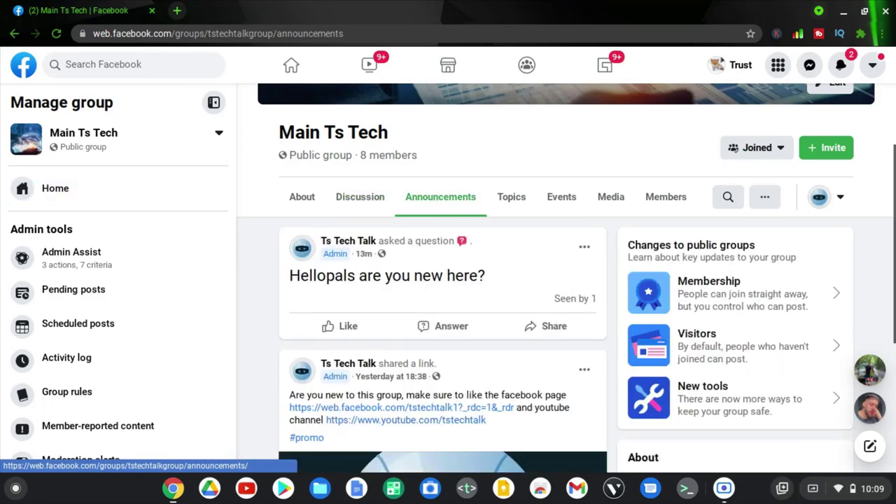
{"action": "scroll", "coordinate": [392, 330], "scroll_direction": "down", "scroll_amount": 2}
{"action": "scroll", "coordinate": [392, 330], "scroll_direction": "up", "scroll_amount": 2}
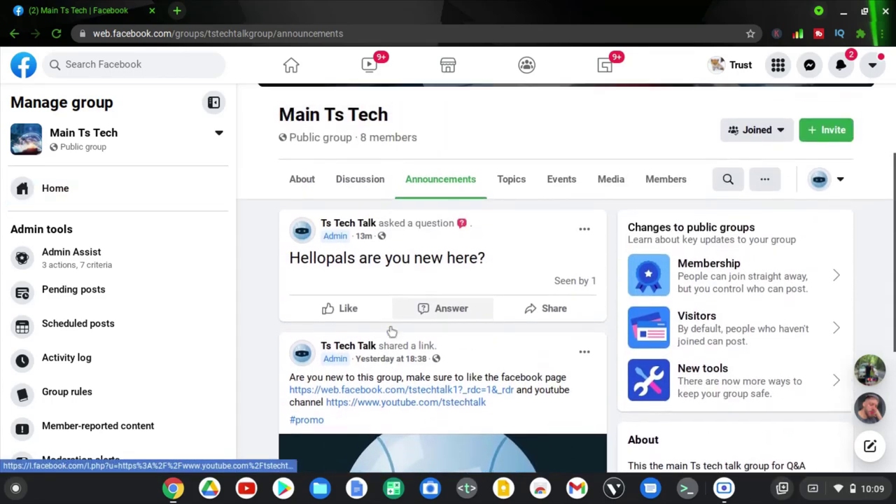
{"action": "scroll", "coordinate": [392, 331], "scroll_direction": "down", "scroll_amount": 2}
{"action": "scroll", "coordinate": [392, 331], "scroll_direction": "up", "scroll_amount": 1}
{"action": "scroll", "coordinate": [392, 330], "scroll_direction": "up", "scroll_amount": 2}
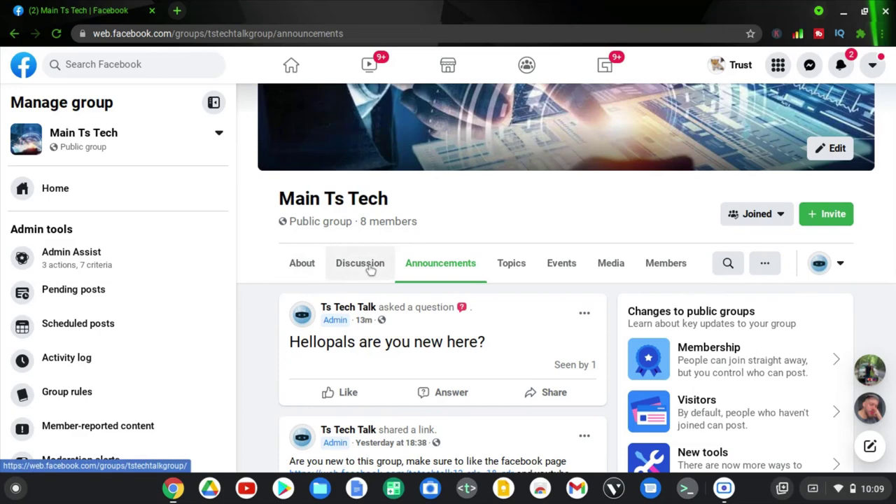
{"action": "left_click", "coordinate": [371, 271]}
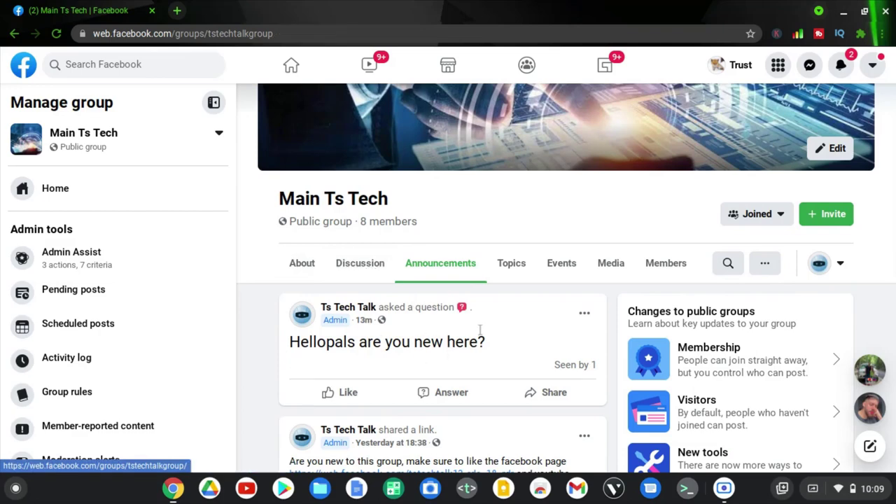
{"action": "scroll", "coordinate": [487, 330], "scroll_direction": "down", "scroll_amount": 1}
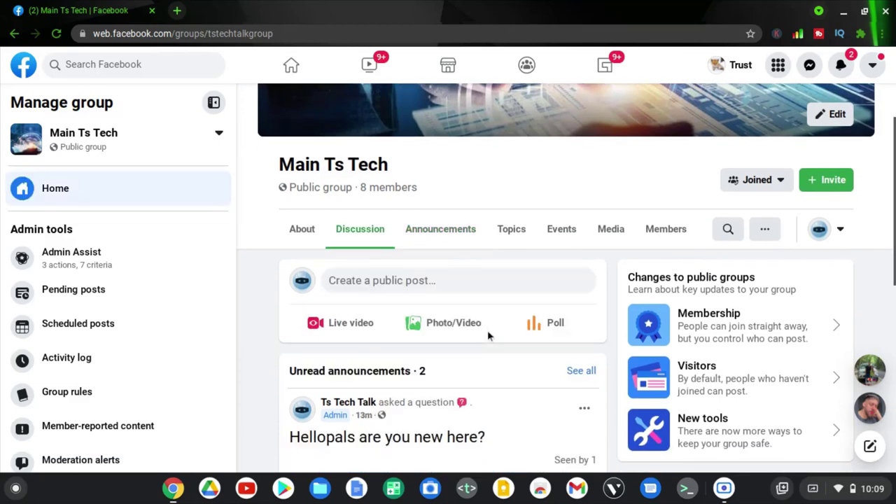
- View all the group's announcements, then return to the Discussion feed
{"action": "scroll", "coordinate": [488, 330], "scroll_direction": "down", "scroll_amount": 3}
{"action": "scroll", "coordinate": [487, 329], "scroll_direction": "down", "scroll_amount": 1}
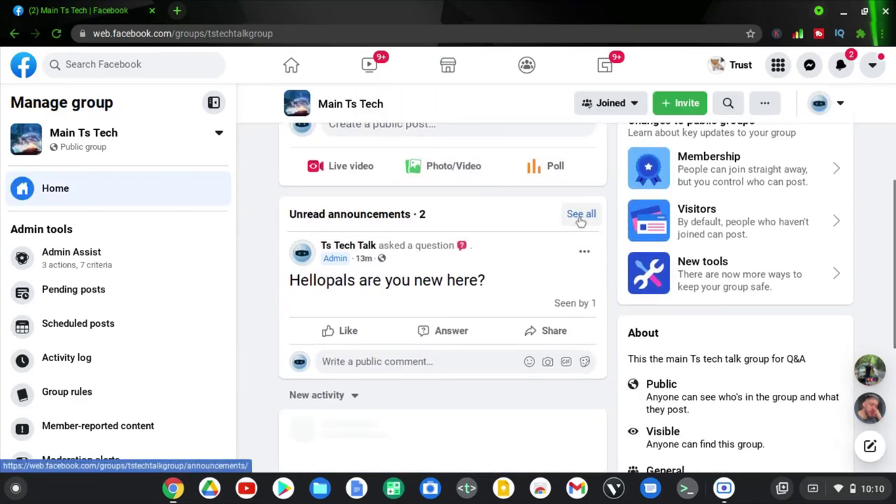
{"action": "left_click", "coordinate": [581, 220]}
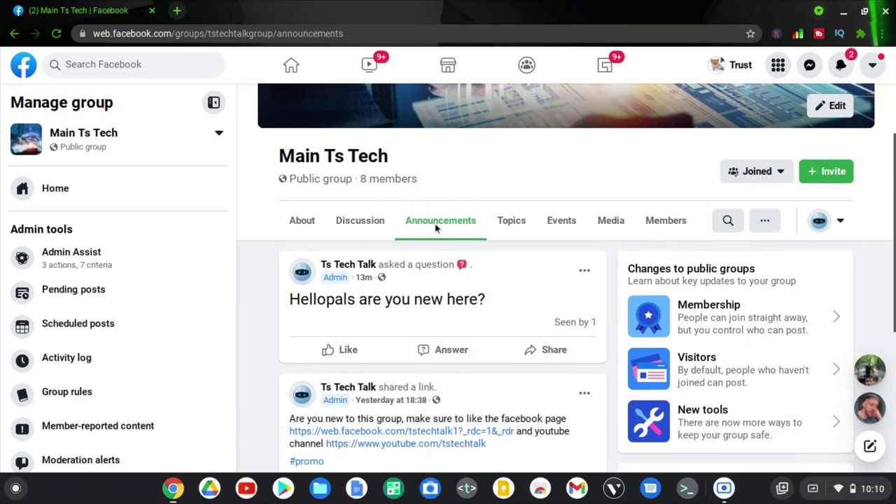
{"action": "left_click", "coordinate": [385, 229]}
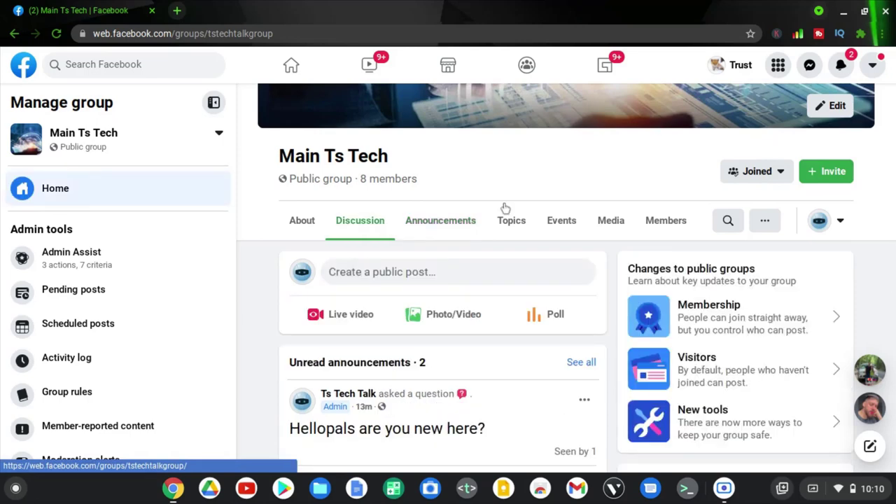
- Scroll the feed down to the admin's 'Earn bitcoin while browsing' CryptoTab link post
{"action": "scroll", "coordinate": [480, 289], "scroll_direction": "down", "scroll_amount": 3}
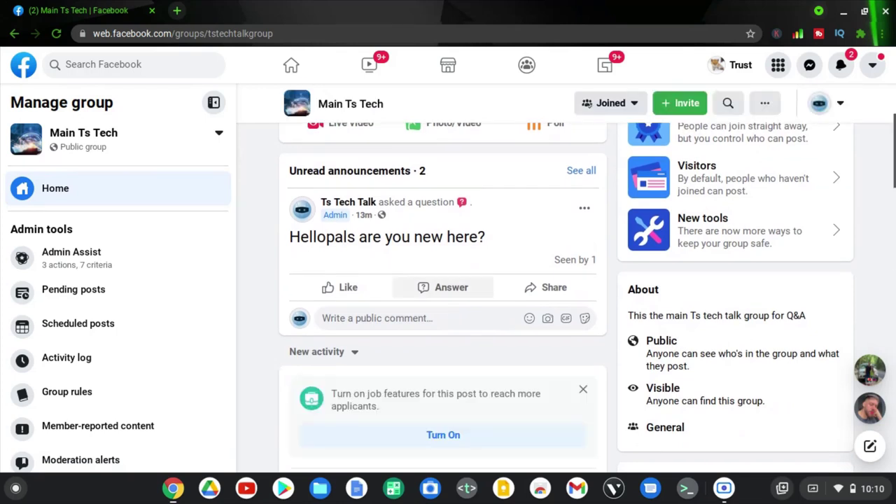
{"action": "scroll", "coordinate": [443, 294], "scroll_direction": "down", "scroll_amount": 1}
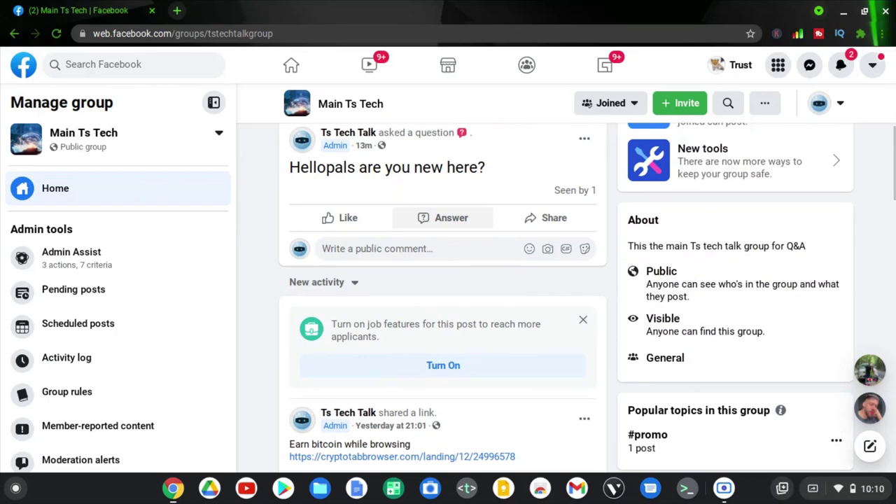
{"action": "scroll", "coordinate": [443, 294], "scroll_direction": "down", "scroll_amount": 4}
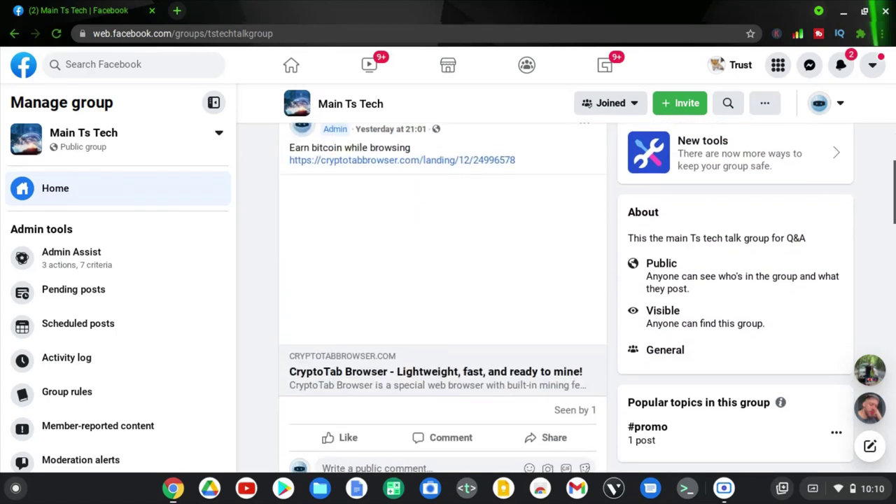
{"action": "scroll", "coordinate": [443, 294], "scroll_direction": "up", "scroll_amount": 3}
{"action": "scroll", "coordinate": [443, 294], "scroll_direction": "down", "scroll_amount": 3}
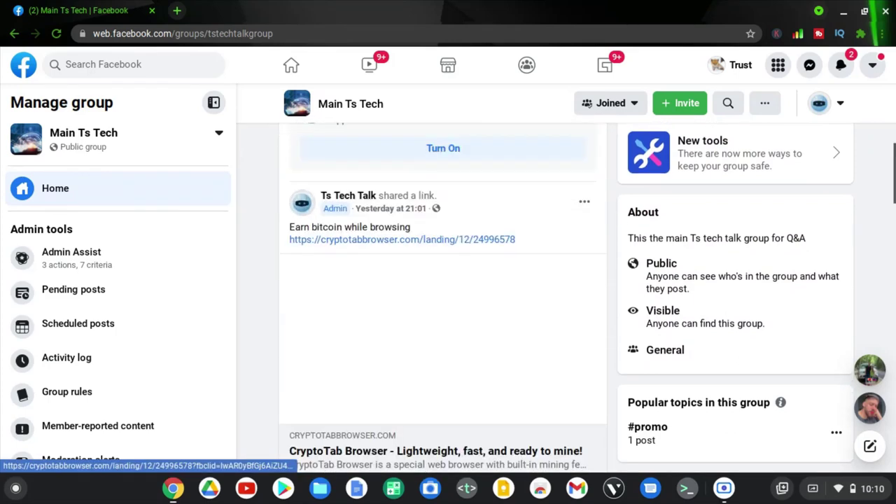
{"action": "scroll", "coordinate": [442, 294], "scroll_direction": "up", "scroll_amount": 3}
{"action": "scroll", "coordinate": [442, 294], "scroll_direction": "down", "scroll_amount": 2}
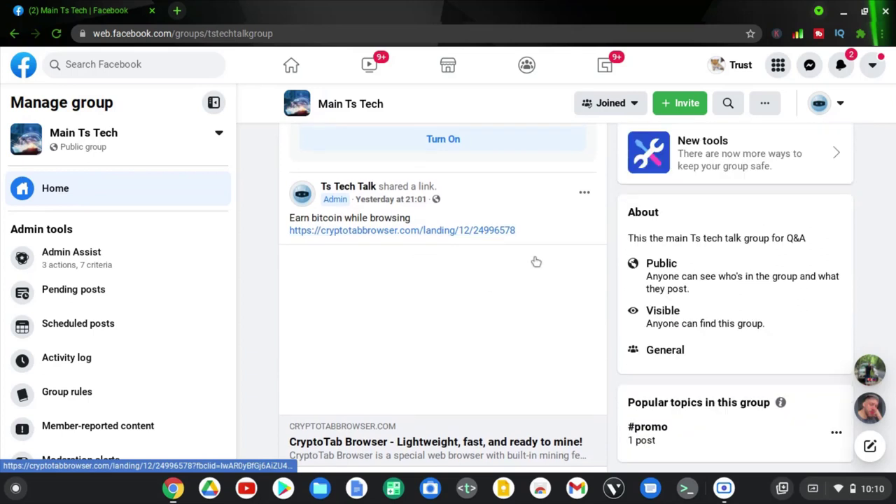
- Mark the 'Earn bitcoin while browsing' post as an announcement
{"action": "left_click", "coordinate": [584, 195]}
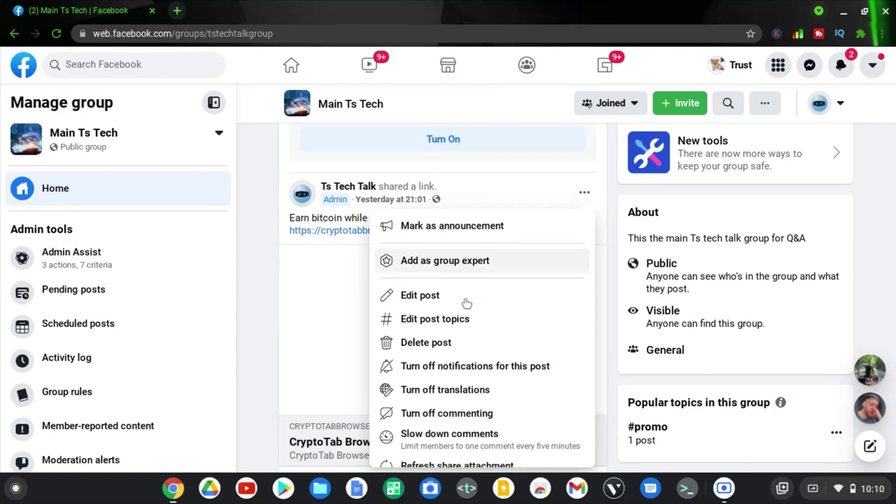
{"action": "left_click", "coordinate": [452, 226]}
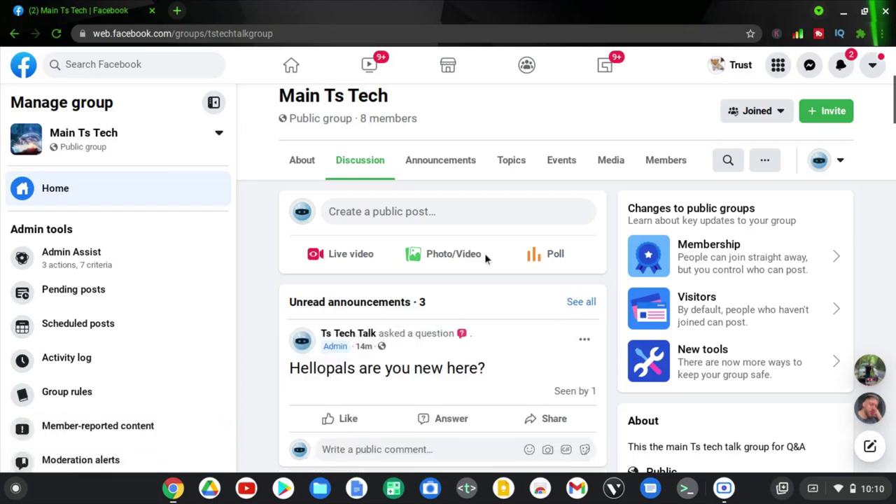
{"action": "left_click", "coordinate": [441, 160]}
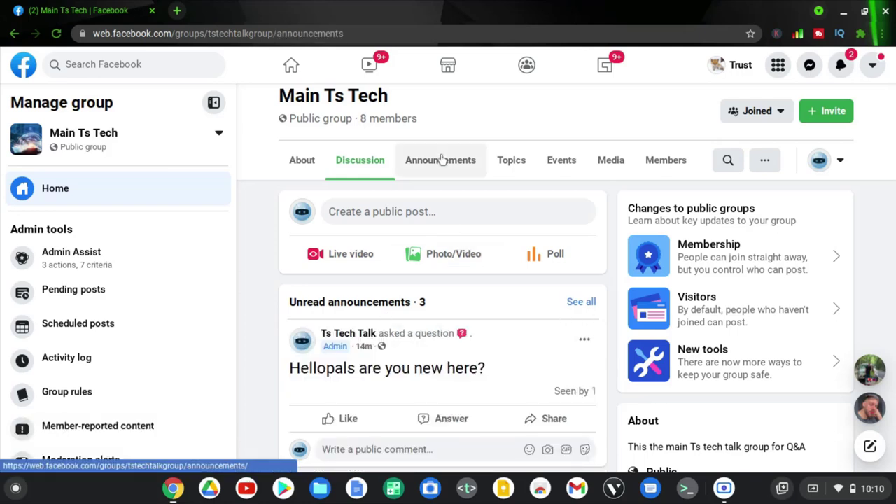
{"action": "left_click", "coordinate": [579, 307]}
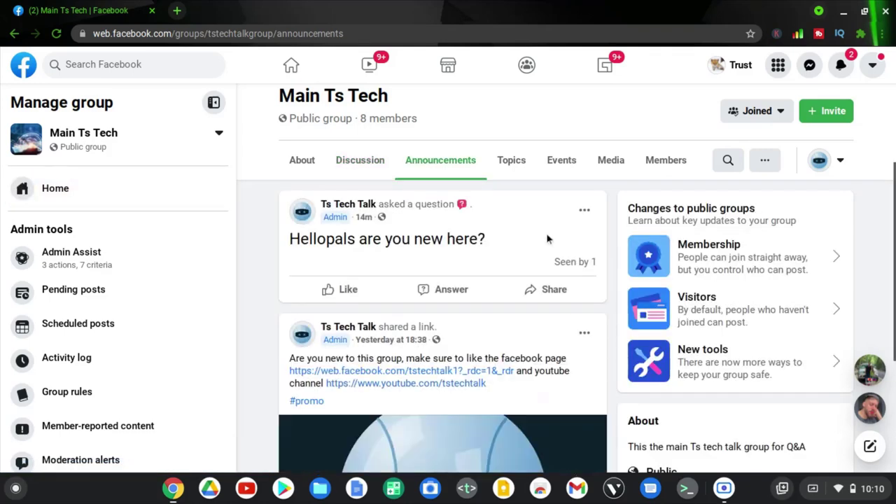
{"action": "scroll", "coordinate": [547, 238], "scroll_direction": "down", "scroll_amount": 4}
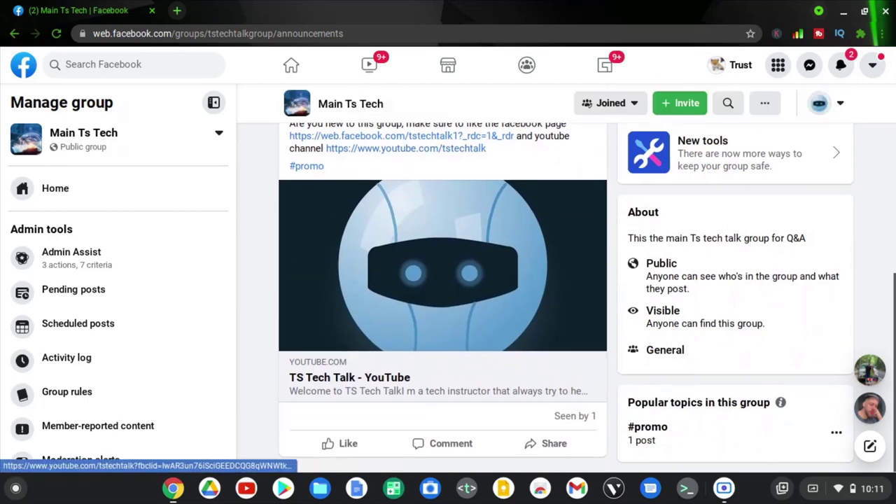
{"action": "scroll", "coordinate": [494, 217], "scroll_direction": "up", "scroll_amount": 1}
{"action": "scroll", "coordinate": [493, 217], "scroll_direction": "up", "scroll_amount": 3}
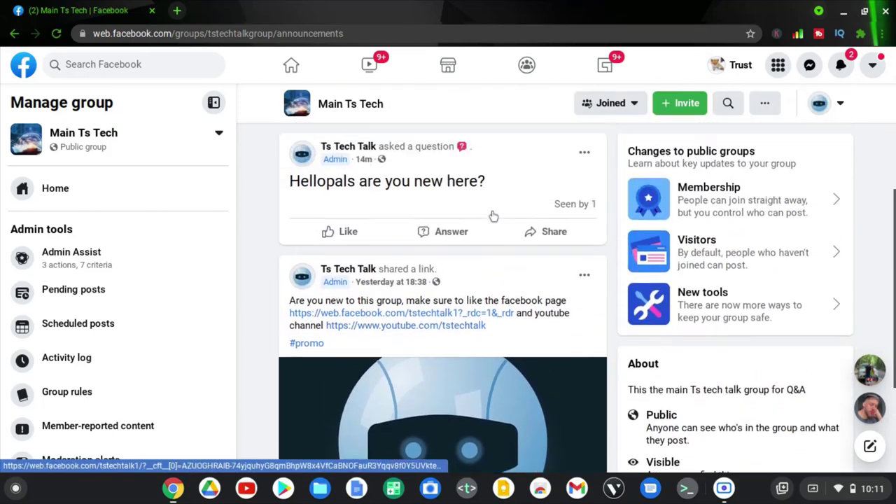
{"action": "scroll", "coordinate": [490, 214], "scroll_direction": "down", "scroll_amount": 3}
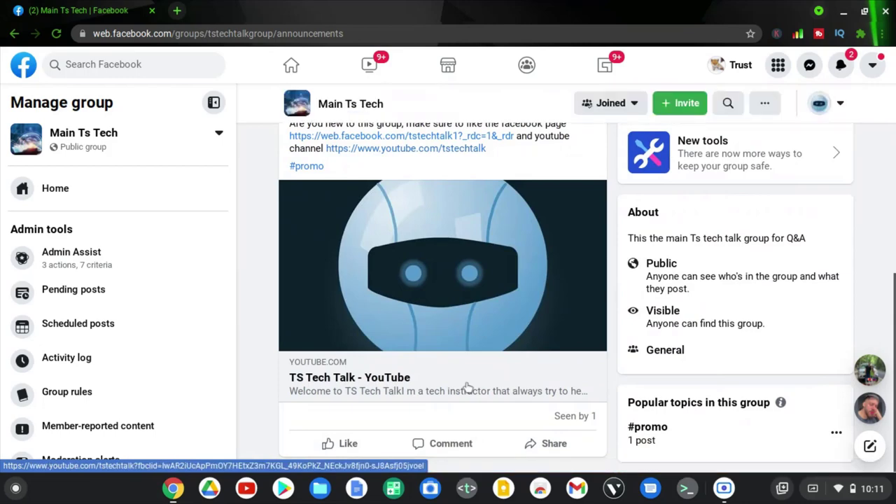
{"action": "scroll", "coordinate": [481, 255], "scroll_direction": "up", "scroll_amount": 5}
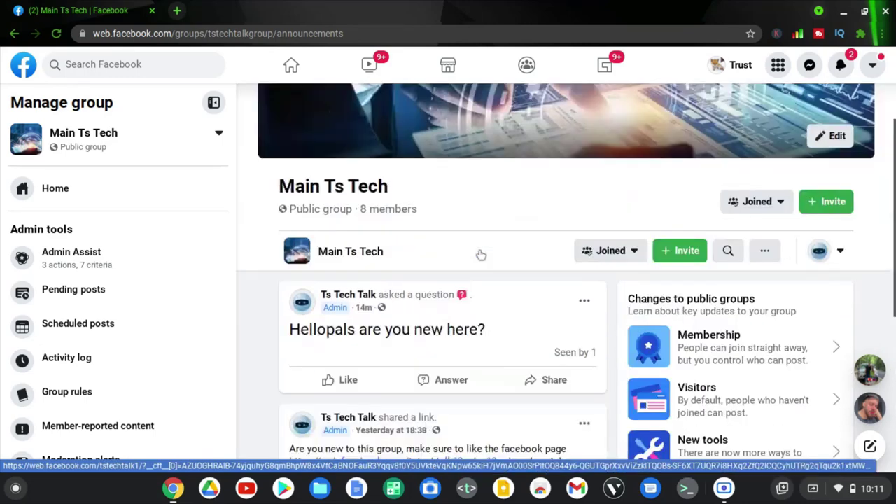
{"action": "scroll", "coordinate": [481, 255], "scroll_direction": "down", "scroll_amount": 5}
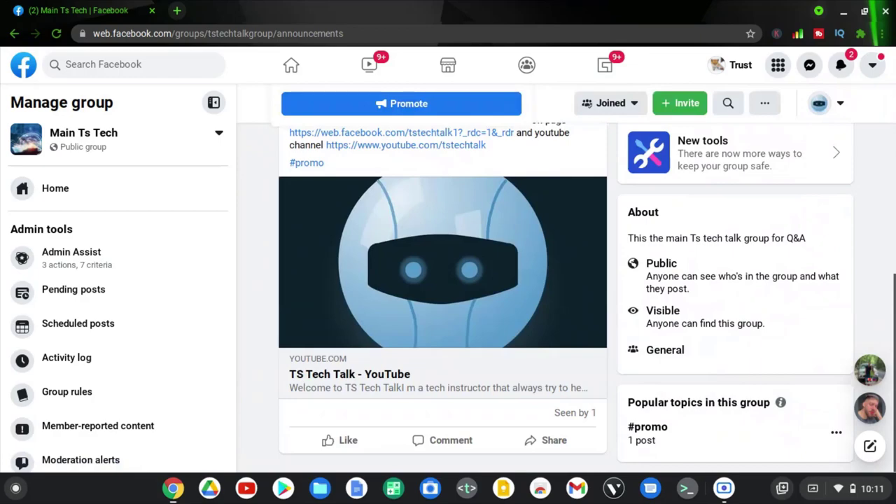
{"action": "scroll", "coordinate": [480, 255], "scroll_direction": "up", "scroll_amount": 5}
{"action": "scroll", "coordinate": [481, 255], "scroll_direction": "down", "scroll_amount": 5}
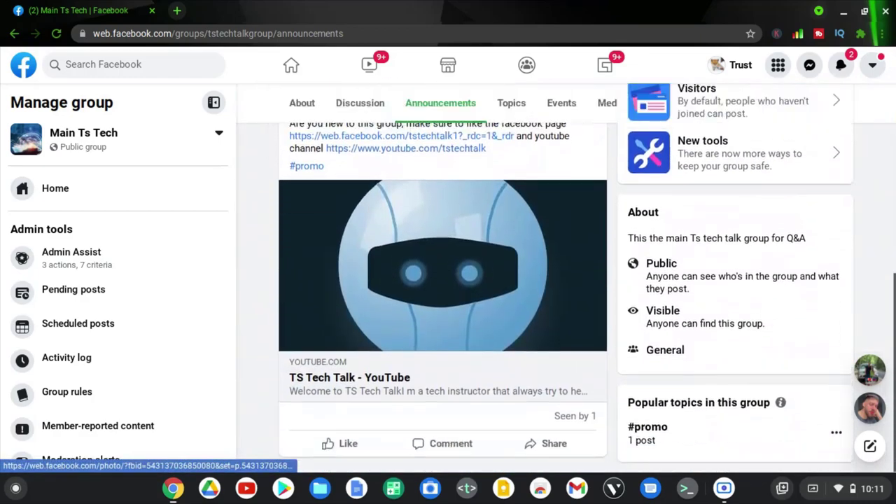
{"action": "left_click", "coordinate": [353, 222]}
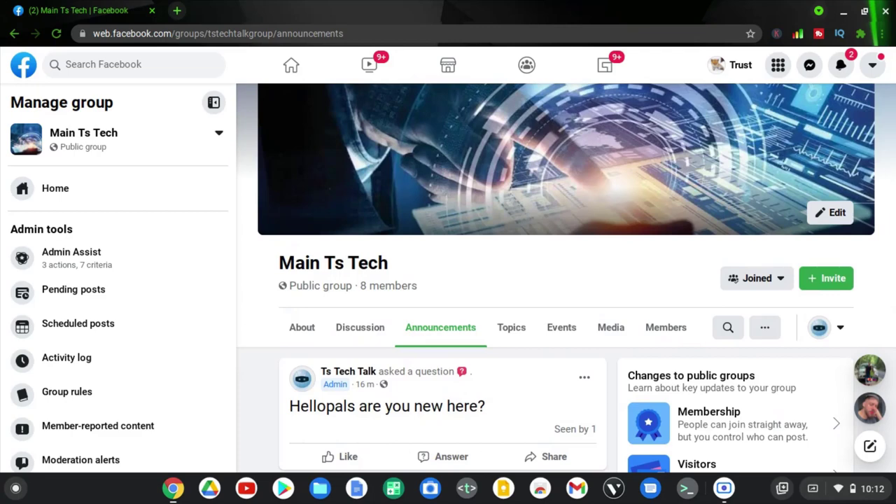
{"action": "scroll", "coordinate": [396, 237], "scroll_direction": "down", "scroll_amount": 3}
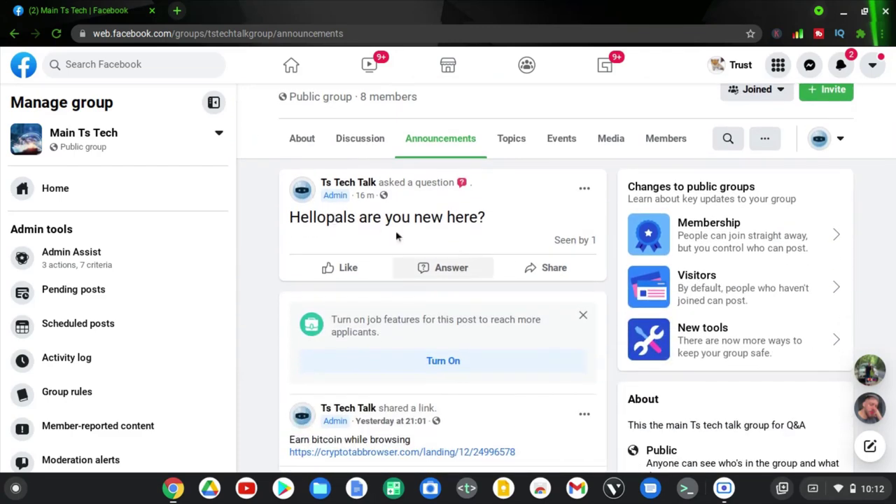
{"action": "scroll", "coordinate": [367, 224], "scroll_direction": "down", "scroll_amount": 3}
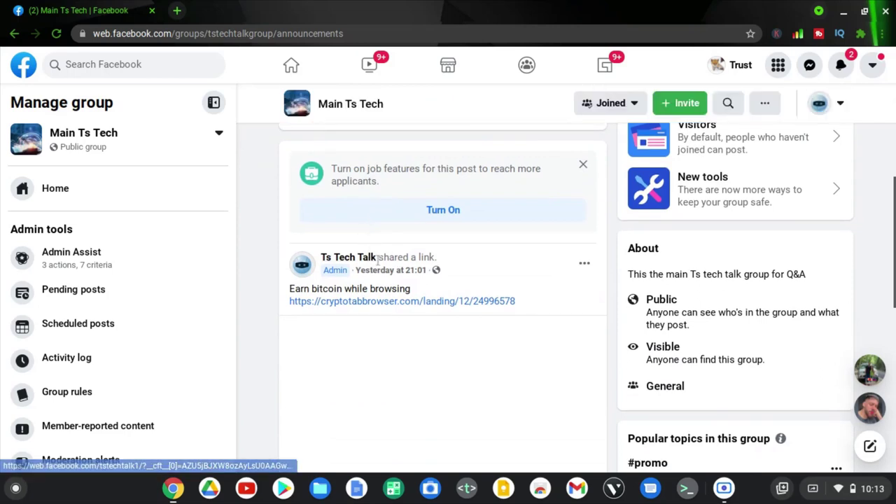
{"action": "scroll", "coordinate": [378, 261], "scroll_direction": "down", "scroll_amount": 2}
{"action": "scroll", "coordinate": [378, 261], "scroll_direction": "down", "scroll_amount": 3}
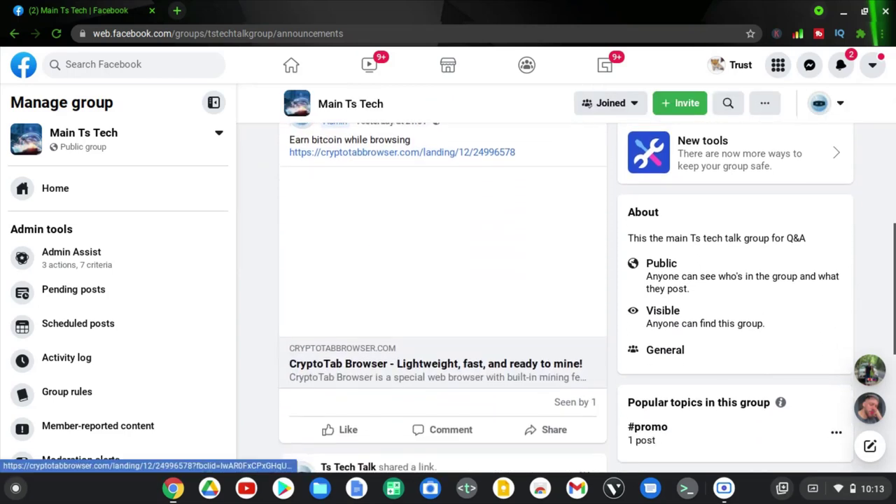
{"action": "scroll", "coordinate": [377, 261], "scroll_direction": "down", "scroll_amount": 1}
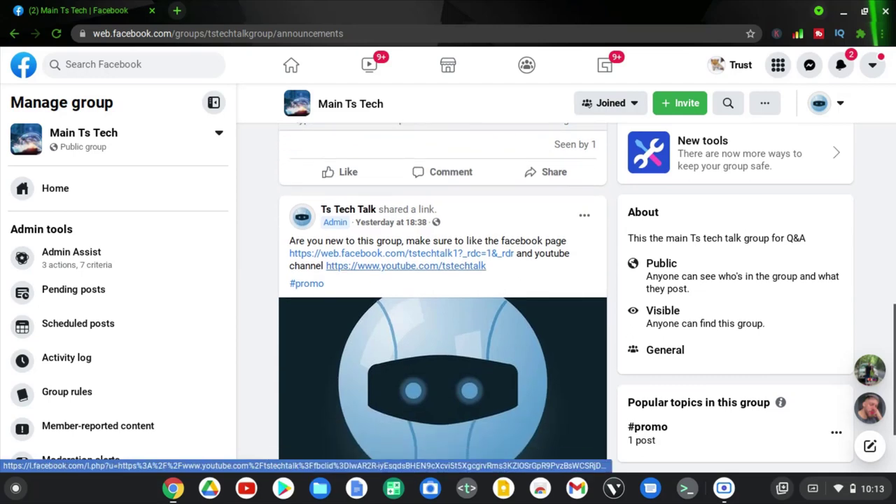
{"action": "scroll", "coordinate": [457, 310], "scroll_direction": "up", "scroll_amount": 5}
{"action": "scroll", "coordinate": [457, 309], "scroll_direction": "up", "scroll_amount": 6}
{"action": "scroll", "coordinate": [458, 310], "scroll_direction": "down", "scroll_amount": 8}
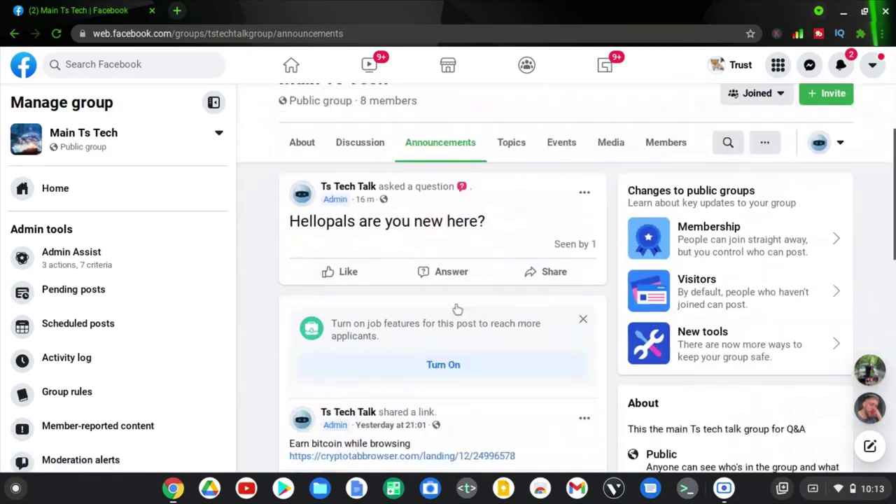
{"action": "scroll", "coordinate": [574, 245], "scroll_direction": "down", "scroll_amount": 4}
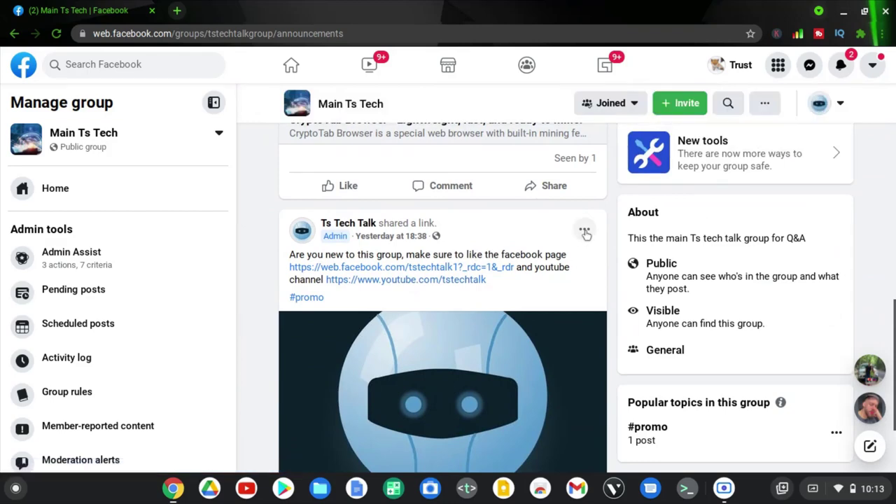
{"action": "scroll", "coordinate": [497, 310], "scroll_direction": "up", "scroll_amount": 4}
{"action": "scroll", "coordinate": [497, 310], "scroll_direction": "up", "scroll_amount": 6}
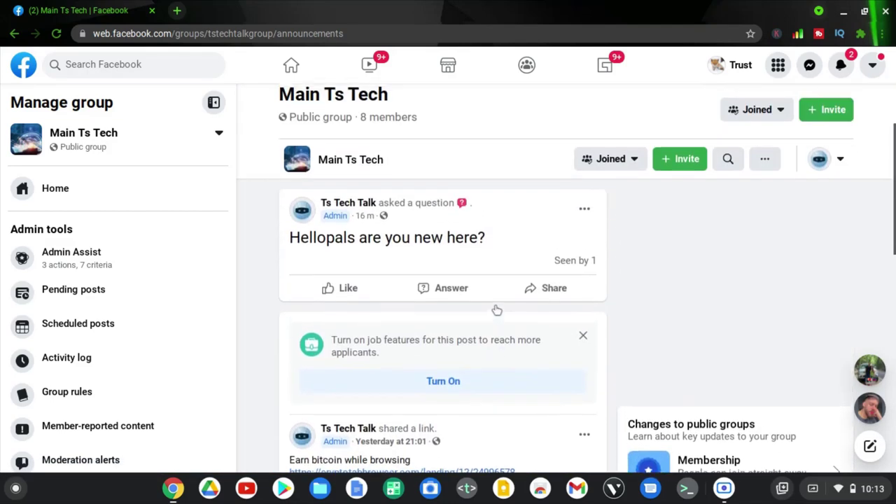
{"action": "scroll", "coordinate": [497, 311], "scroll_direction": "down", "scroll_amount": 8}
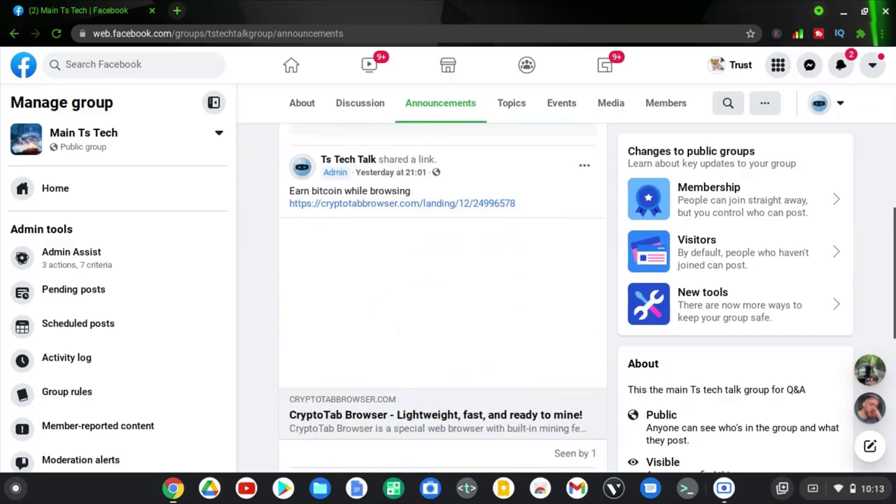
{"action": "scroll", "coordinate": [563, 312], "scroll_direction": "up", "scroll_amount": 2}
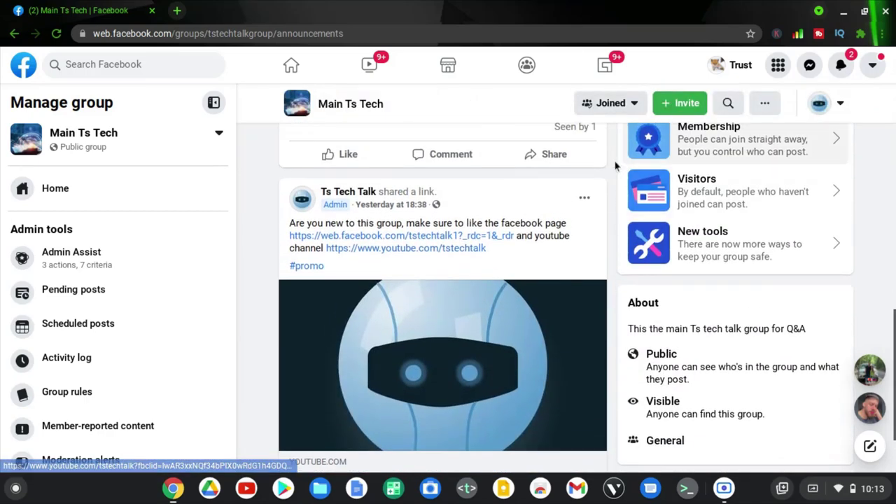
- Pin the #promo YouTube link post to the top of the group's announcements
{"action": "left_click", "coordinate": [584, 198]}
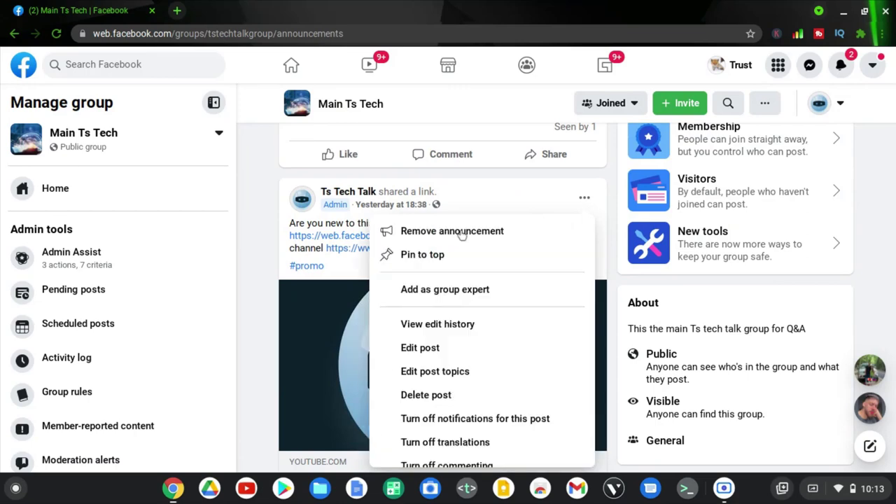
{"action": "left_click", "coordinate": [442, 256]}
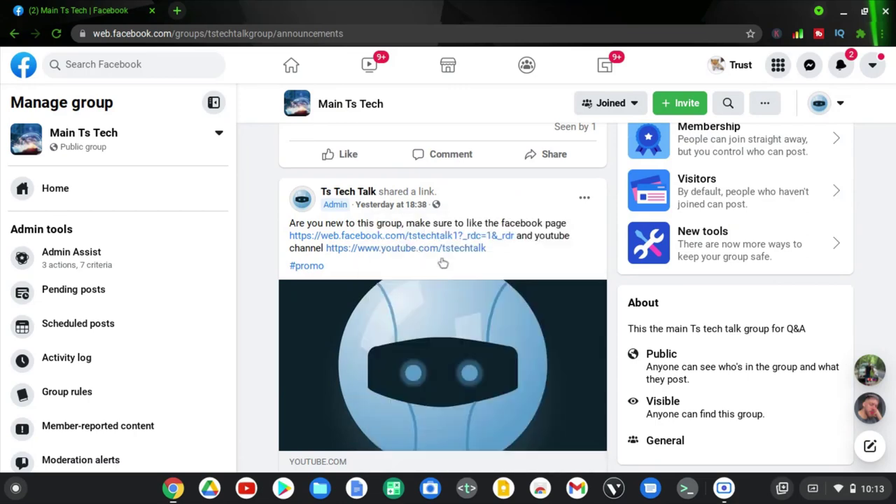
{"action": "scroll", "coordinate": [258, 300], "scroll_direction": "up", "scroll_amount": 6}
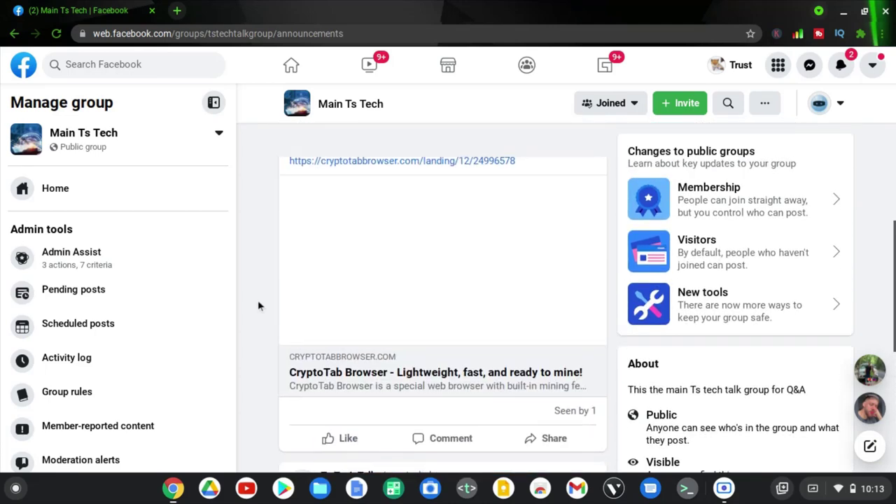
{"action": "scroll", "coordinate": [257, 299], "scroll_direction": "up", "scroll_amount": 1}
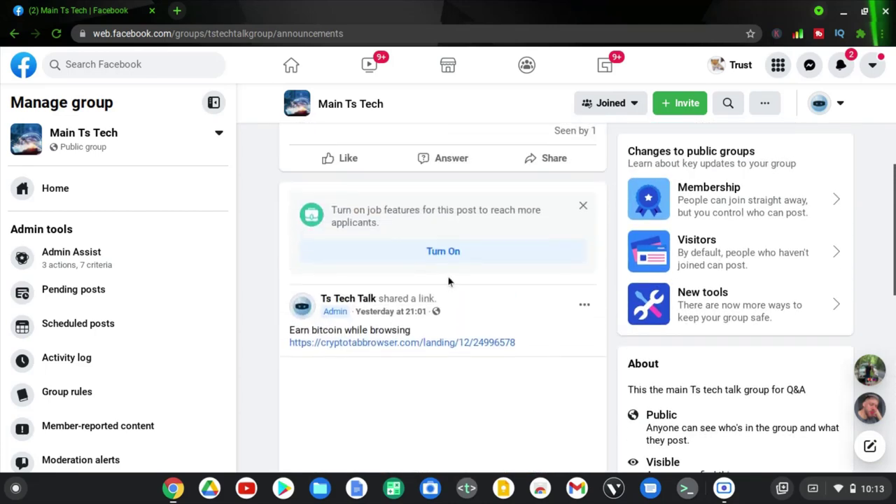
{"action": "scroll", "coordinate": [449, 282], "scroll_direction": "up", "scroll_amount": 3}
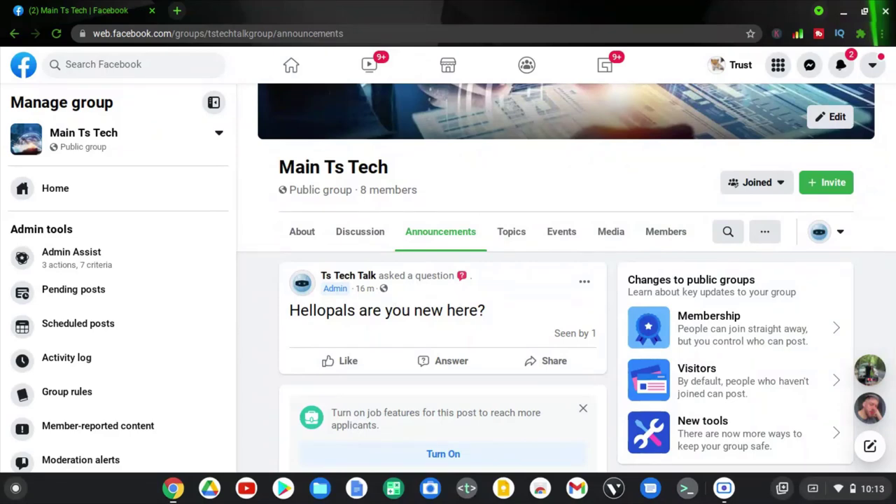
- Reload the Announcements tab and confirm the #promo post now heads the list
{"action": "key", "text": "F5"}
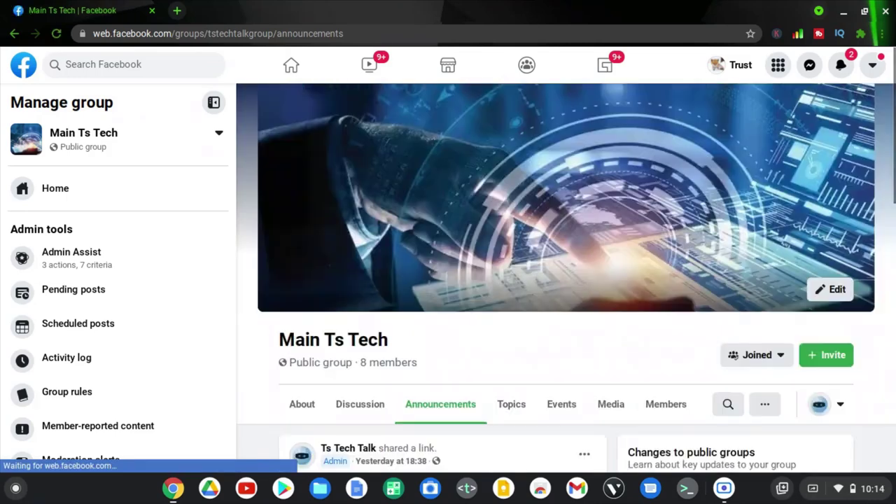
{"action": "scroll", "coordinate": [449, 339], "scroll_direction": "down", "scroll_amount": 3}
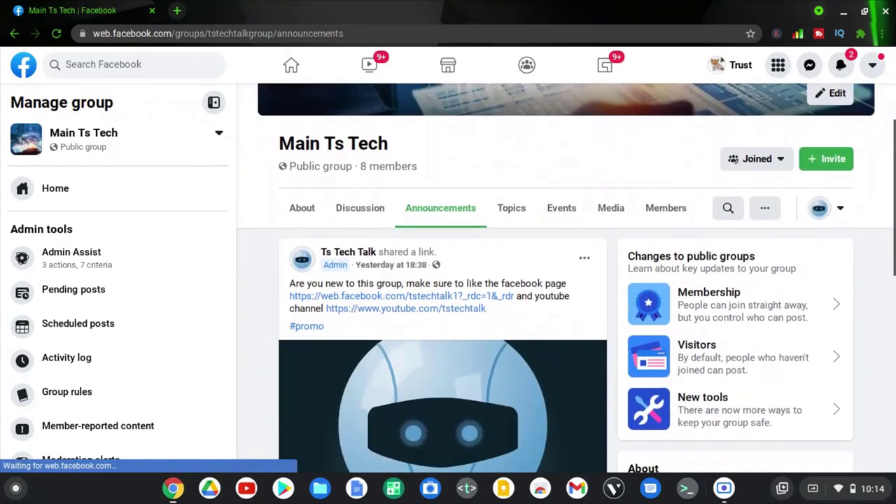
{"action": "scroll", "coordinate": [418, 298], "scroll_direction": "down", "scroll_amount": 5}
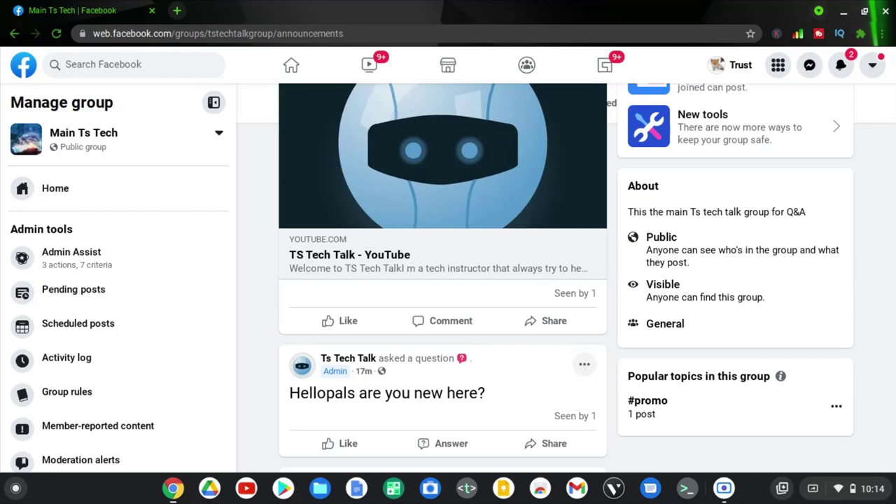
{"action": "left_click", "coordinate": [584, 367]}
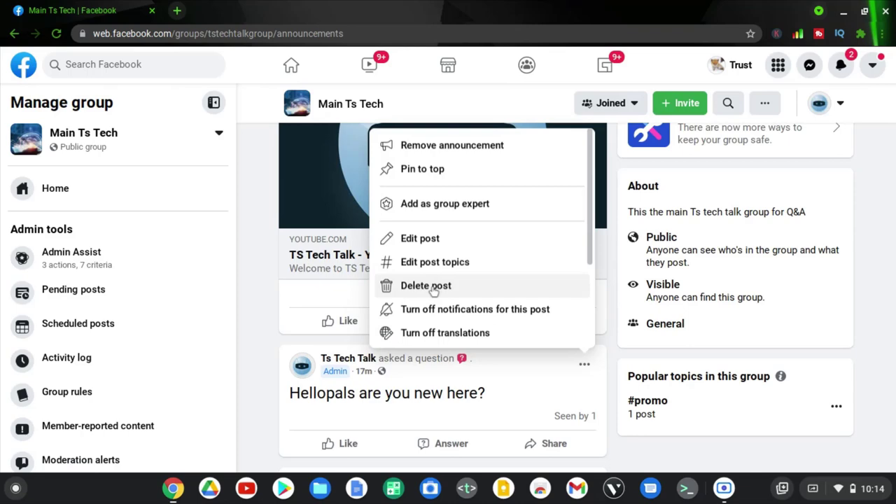
{"action": "scroll", "coordinate": [526, 364], "scroll_direction": "up", "scroll_amount": 4}
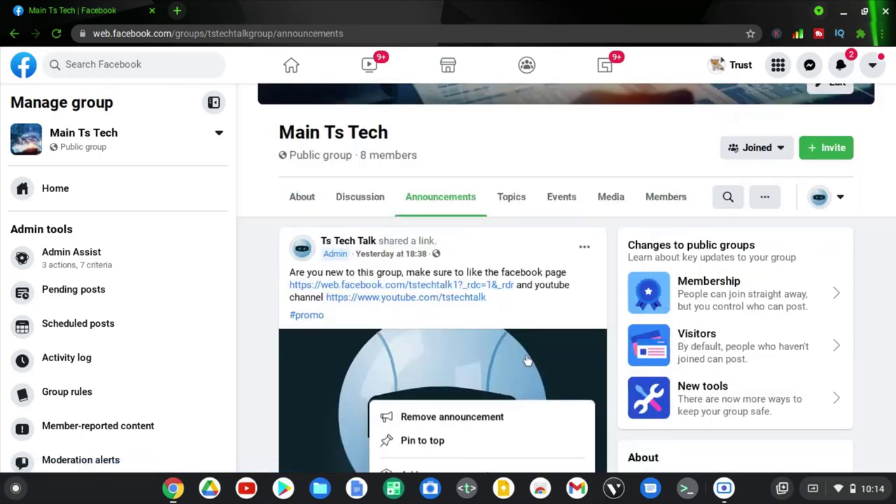
{"action": "scroll", "coordinate": [528, 360], "scroll_direction": "down", "scroll_amount": 2}
{"action": "scroll", "coordinate": [527, 361], "scroll_direction": "down", "scroll_amount": 3}
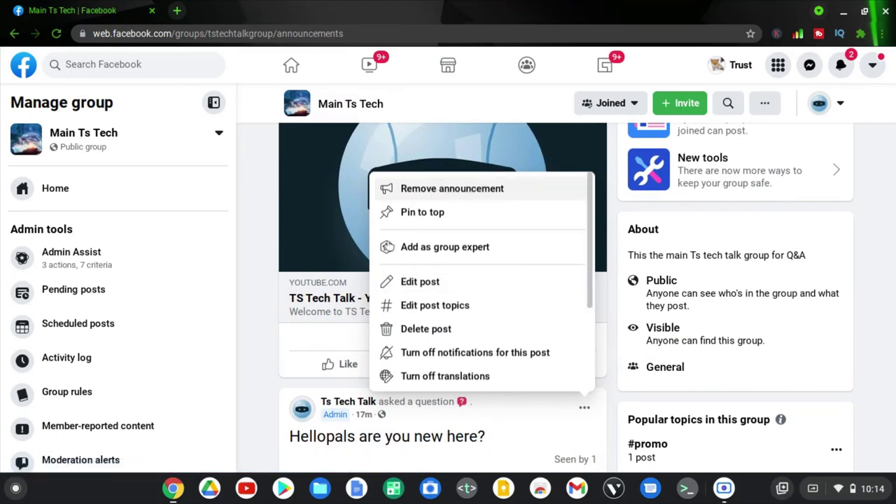
{"action": "left_click", "coordinate": [262, 242]}
{"action": "scroll", "coordinate": [317, 259], "scroll_direction": "down", "scroll_amount": 1}
{"action": "scroll", "coordinate": [317, 260], "scroll_direction": "down", "scroll_amount": 5}
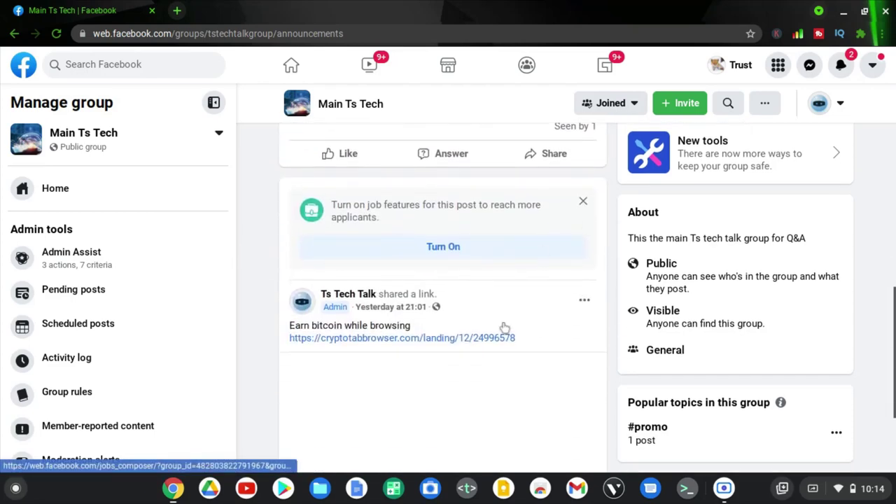
{"action": "scroll", "coordinate": [462, 304], "scroll_direction": "up", "scroll_amount": 3}
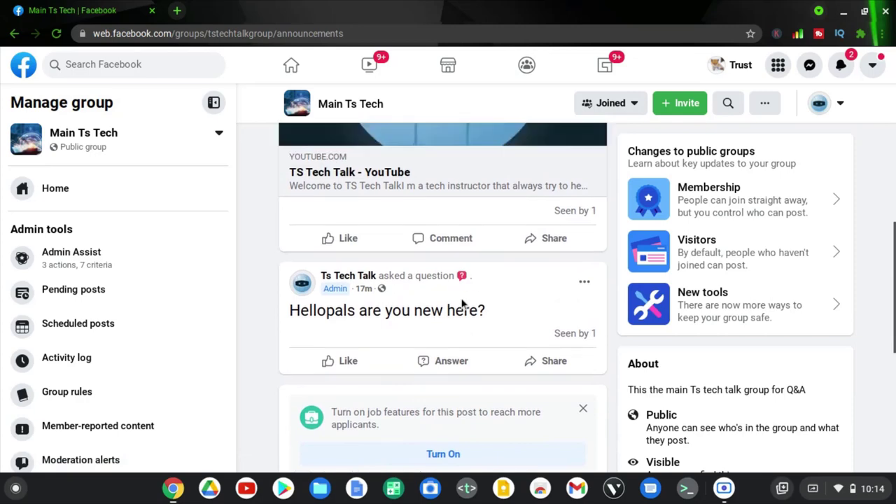